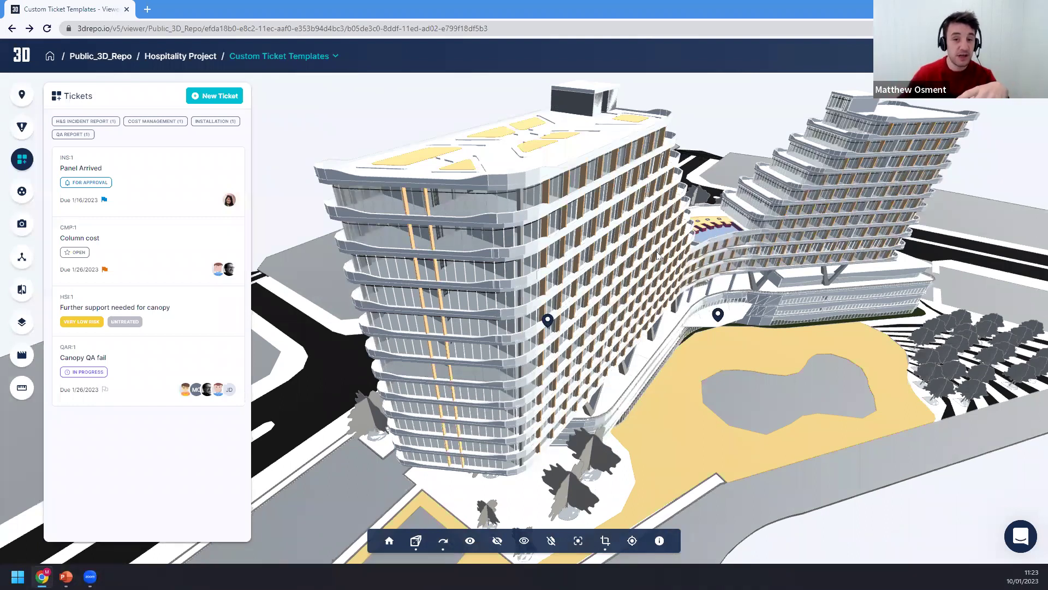
left_click_drag(653, 289, 636, 290)
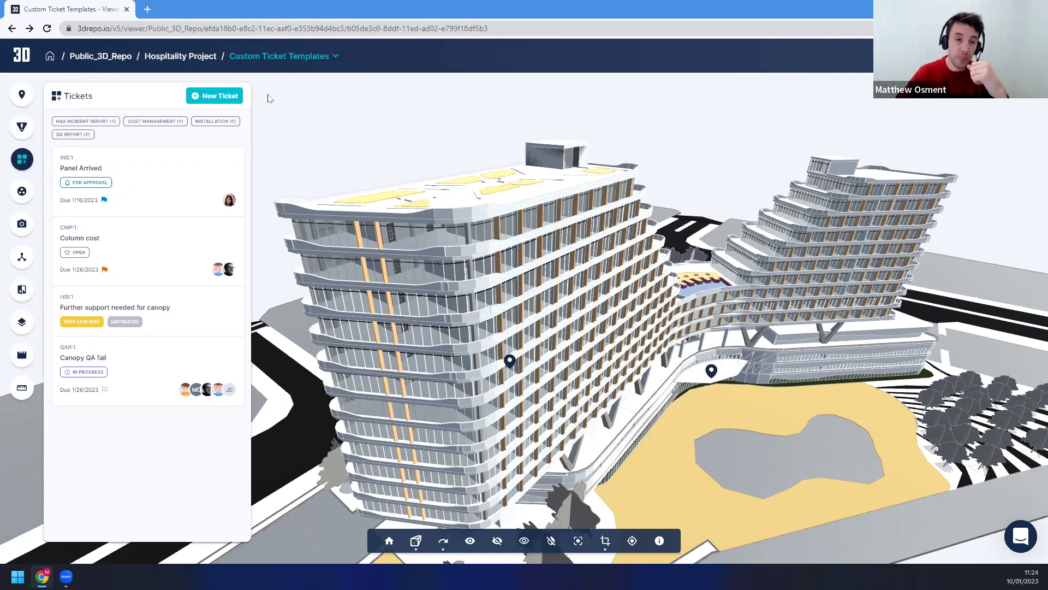
left_click(25, 169)
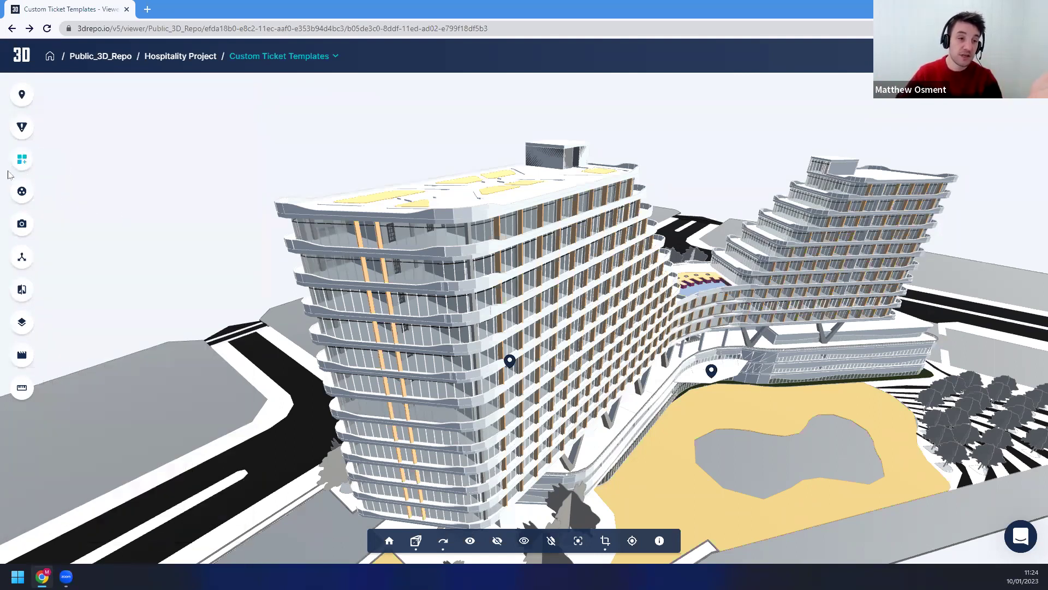
left_click(23, 159)
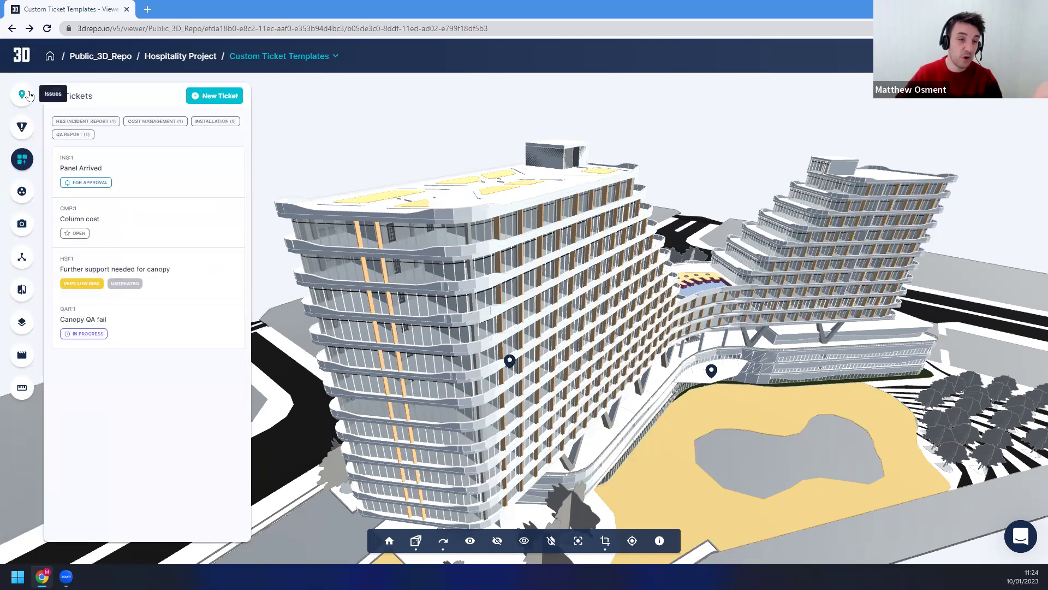
- Start a new Carbon Issue ticket and look through its property fields
left_click(221, 98)
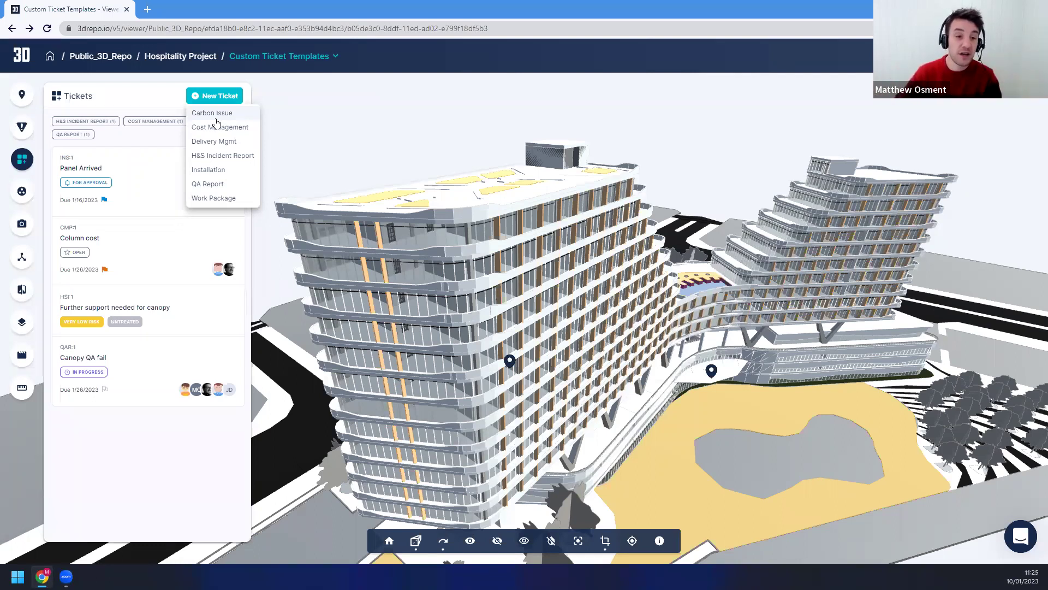
left_click(214, 116)
scroll(184, 325, "down", 1)
scroll(185, 325, "down", 1)
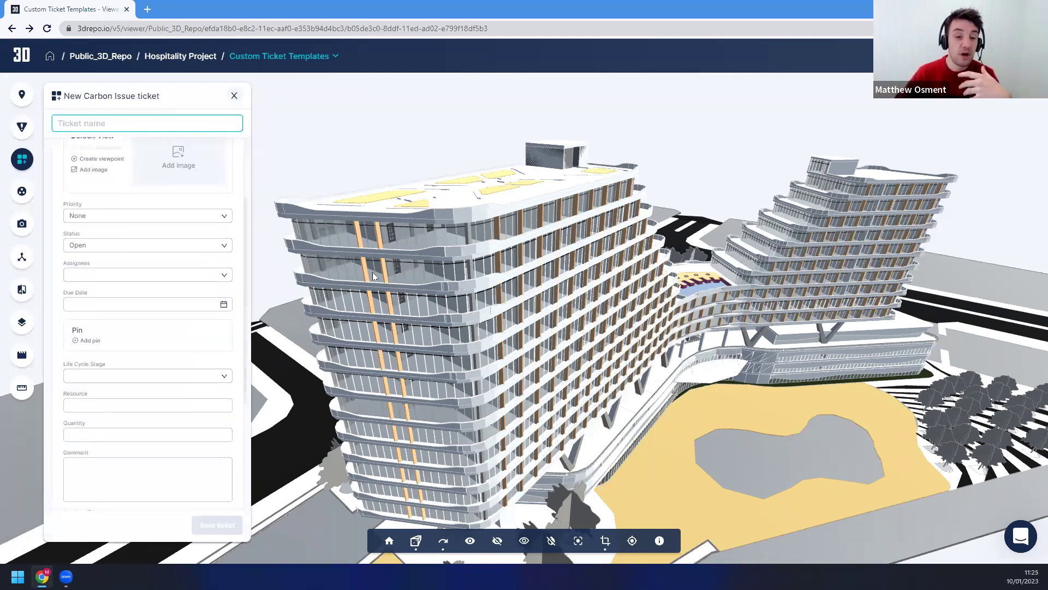
scroll(163, 386, "down", 1)
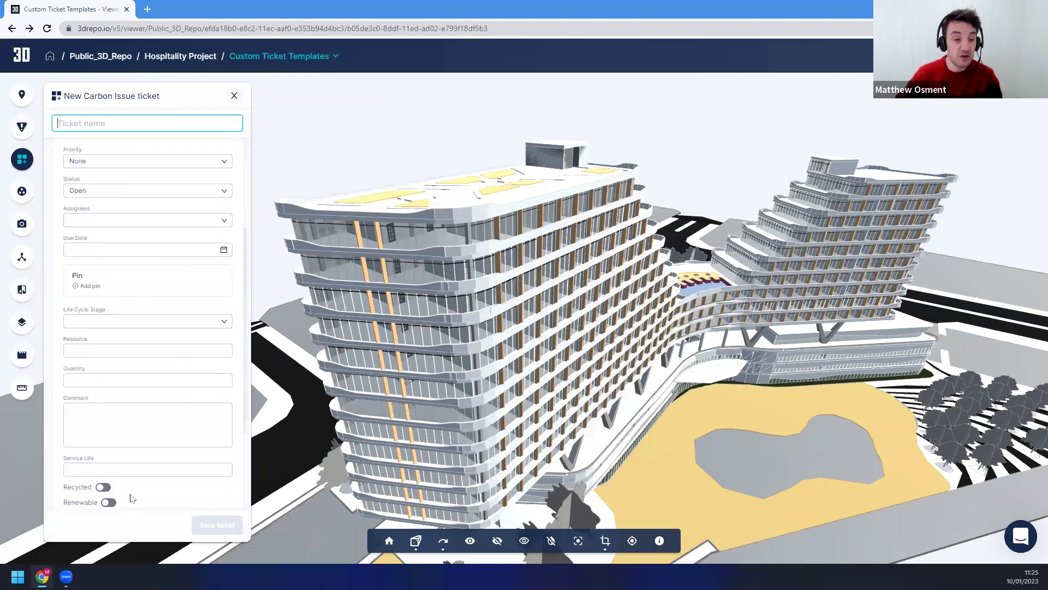
scroll(139, 454, "down", 1)
- Select the nearer tower's roof, mark the Carbon Issue ticket as Recycled, and name it "Roof Material"
left_click(459, 198)
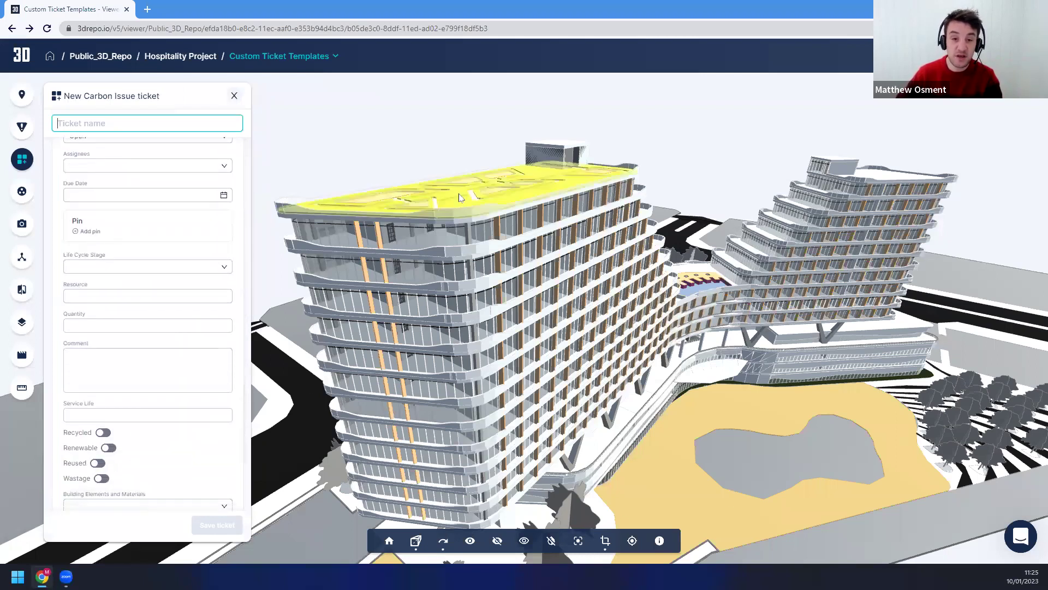
left_click(103, 432)
scroll(169, 393, "up", 4)
left_click(96, 120)
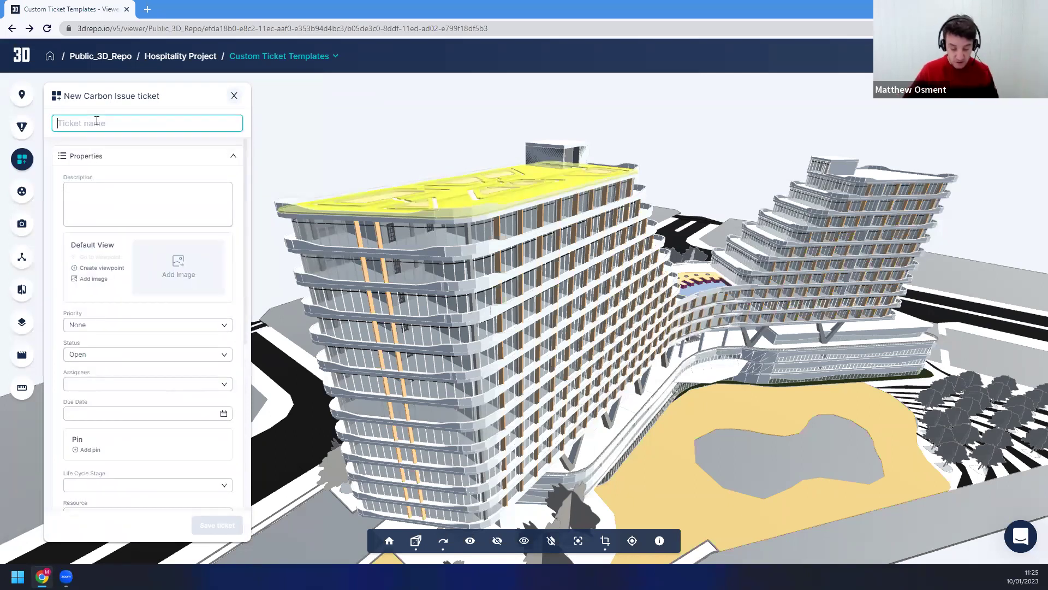
type("Roof Material")
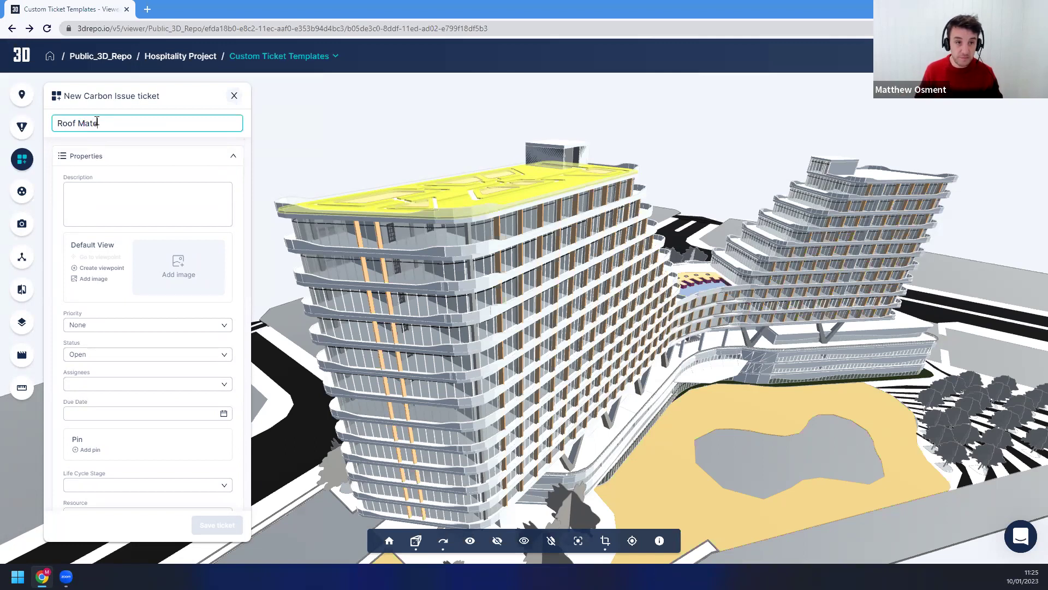
- Examine the Product EPDs and Life Cycle Inventory (LCI) fields of the Carbon Issue ticket, and close it without saving
scroll(142, 306, "down", 6)
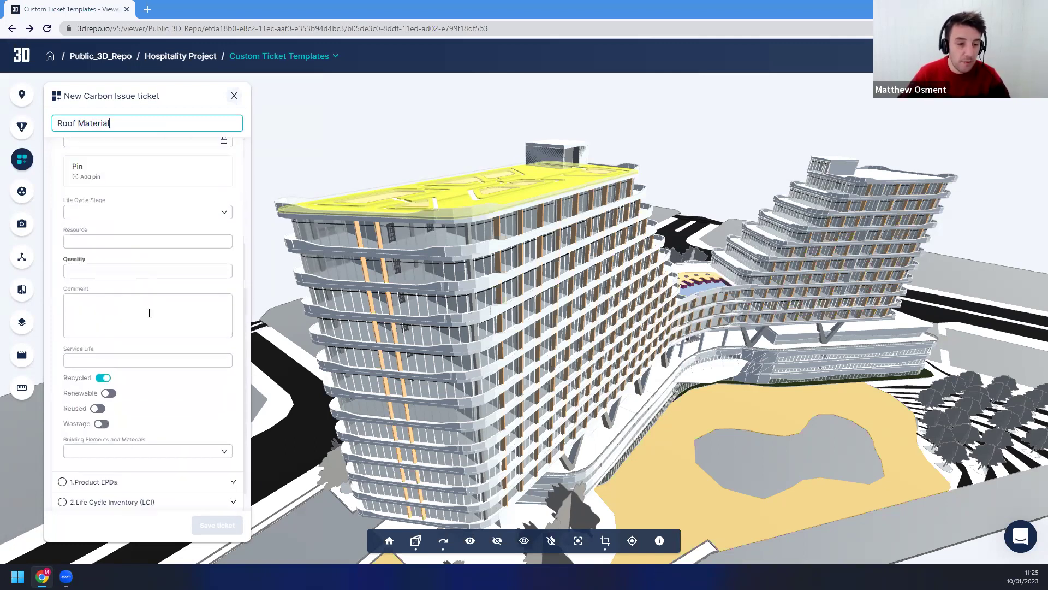
scroll(178, 320, "down", 3)
scroll(177, 320, "down", 1)
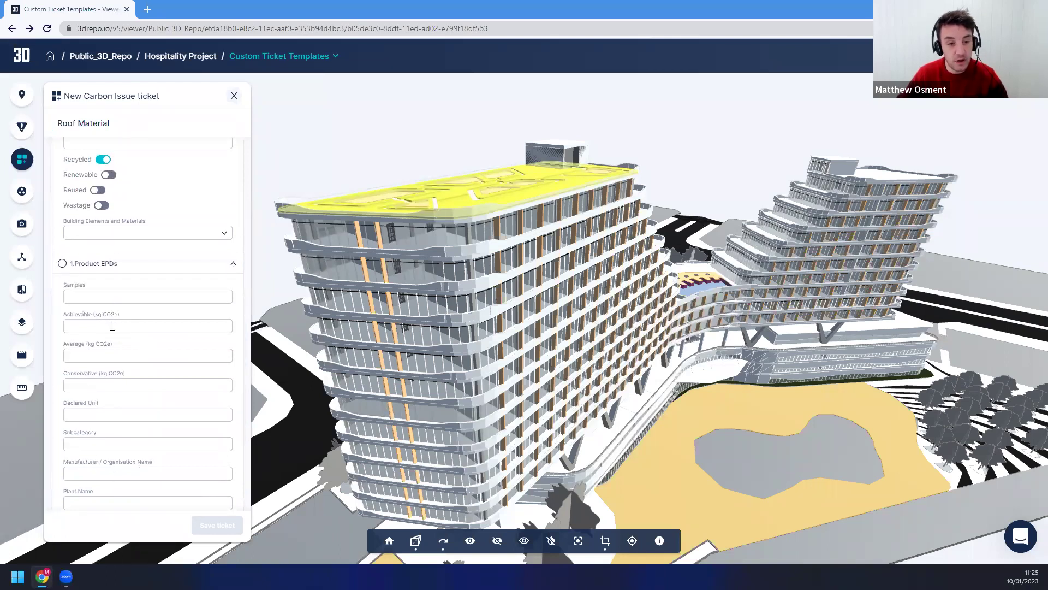
scroll(114, 336, "down", 4)
scroll(101, 433, "down", 2)
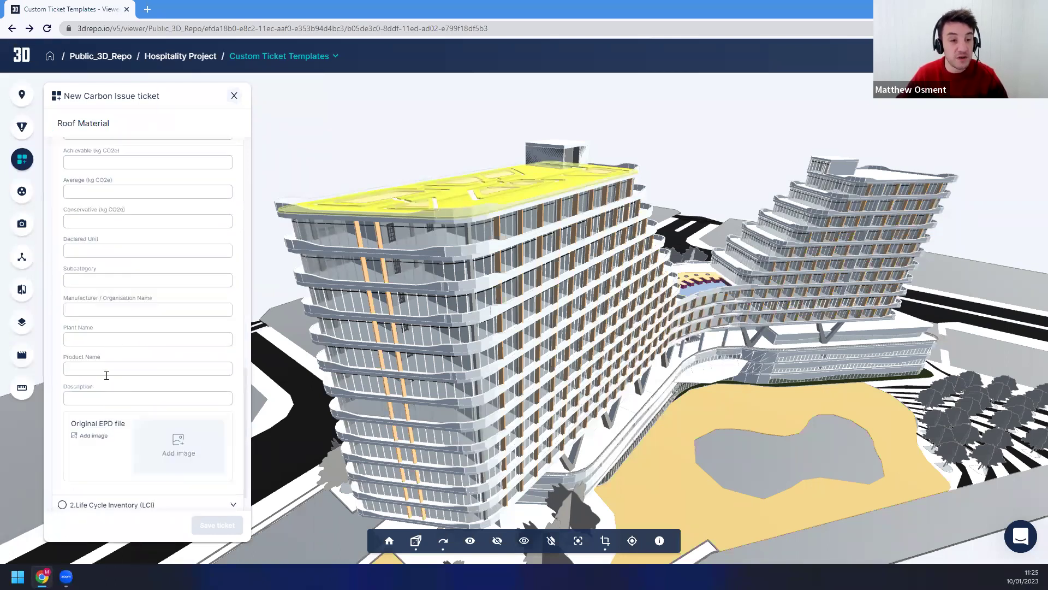
scroll(92, 436, "down", 1)
left_click(79, 481)
scroll(109, 453, "down", 5)
scroll(117, 442, "down", 3)
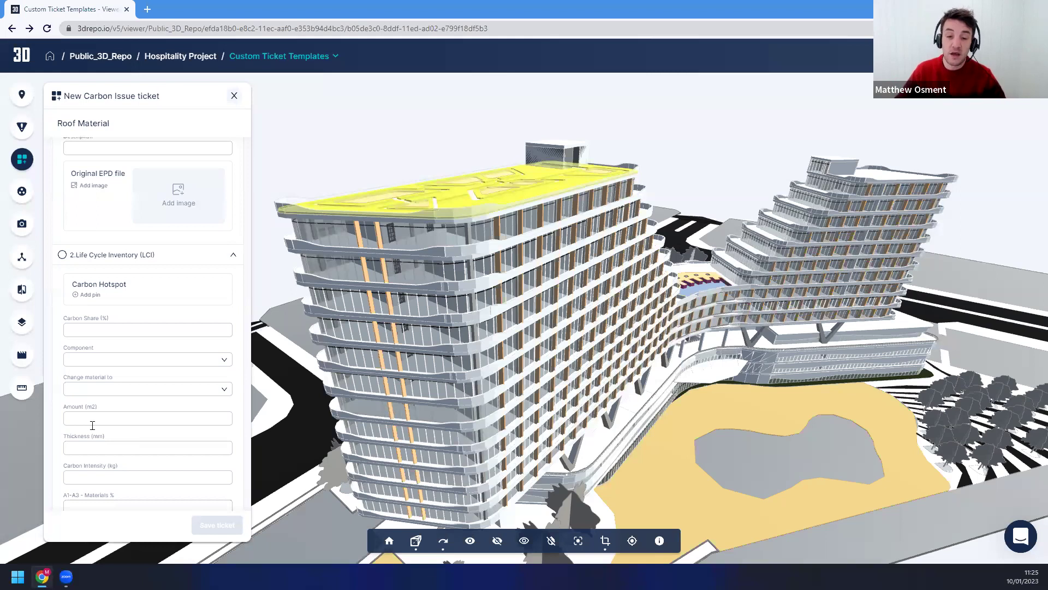
scroll(92, 426, "down", 4)
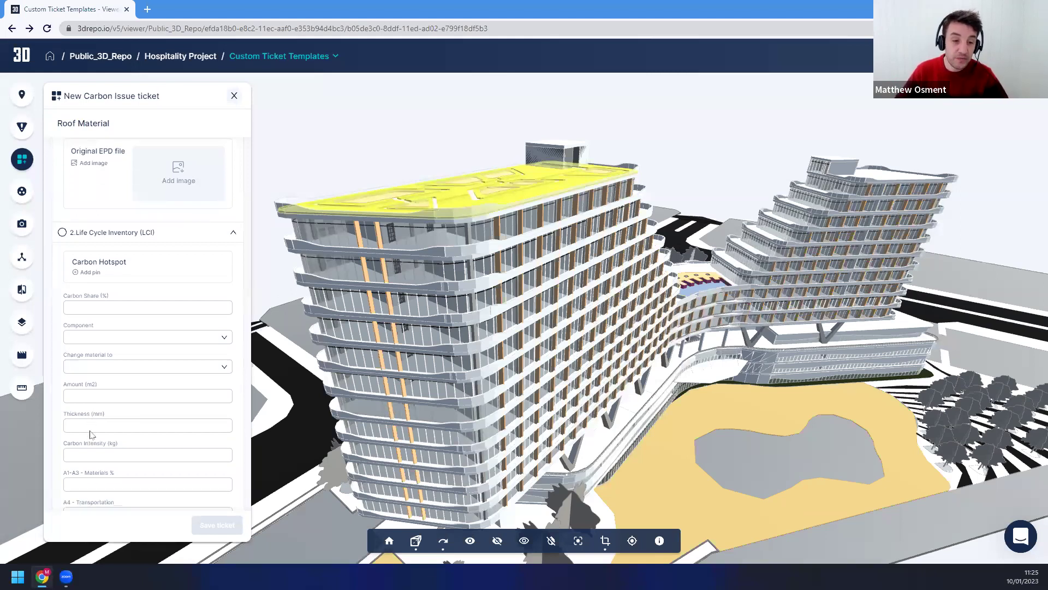
left_click(93, 494)
scroll(143, 405, "down", 4)
scroll(147, 402, "up", 1)
left_click(233, 97)
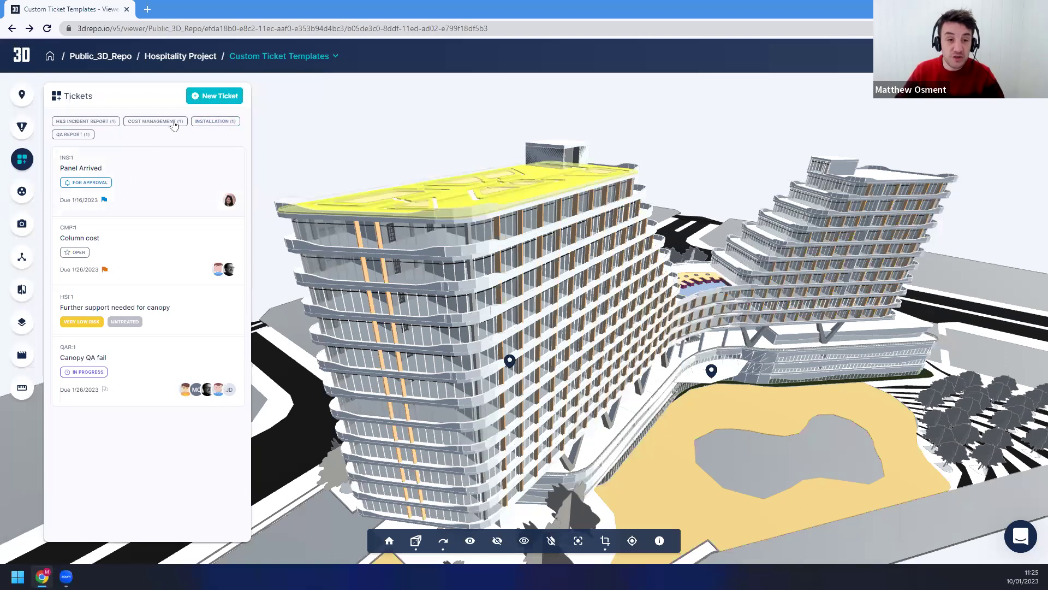
- Create and save an Installation ticket named "Panel" with a facade panel near the tower's upper corner selected
left_click(230, 99)
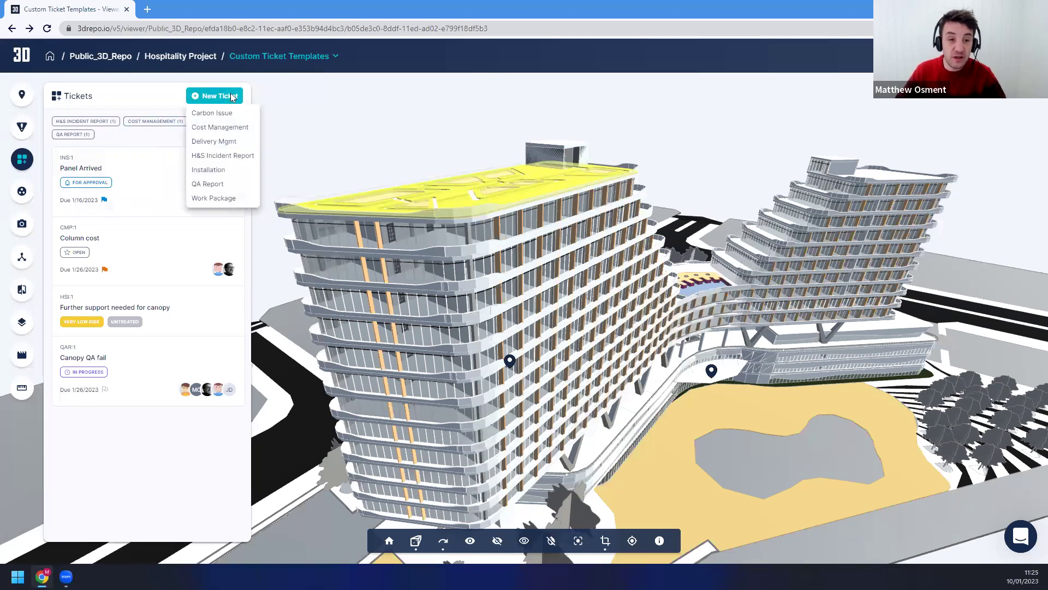
left_click(238, 173)
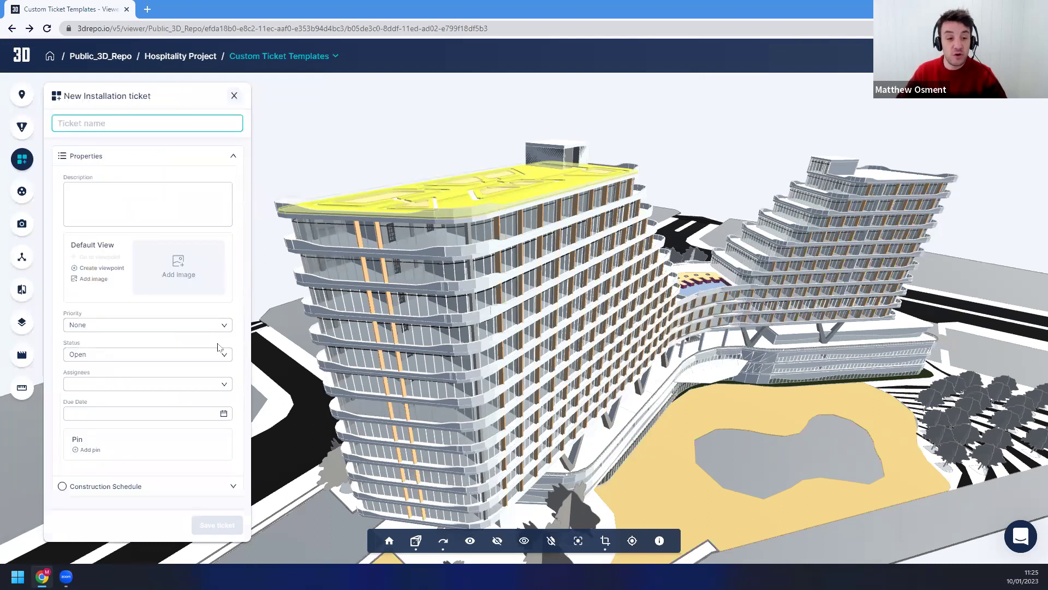
left_click(481, 270)
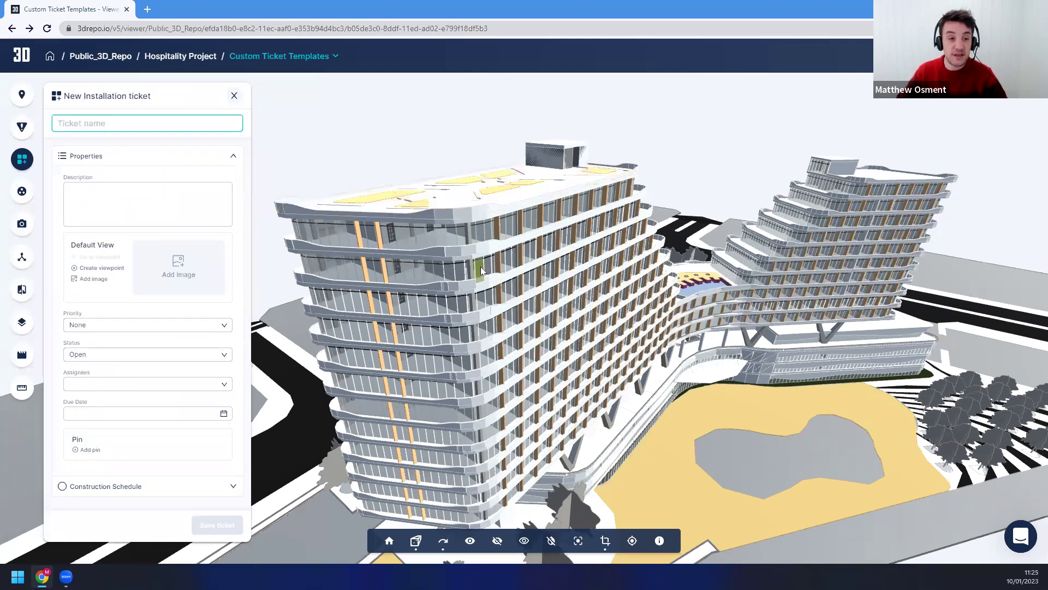
type("Panel")
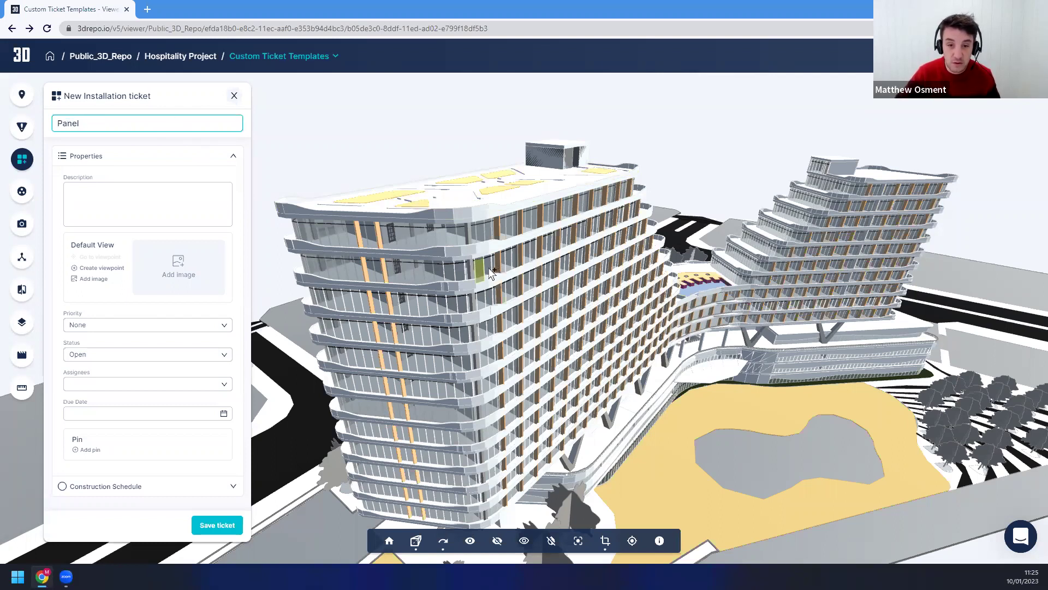
scroll(490, 271, "up", 4)
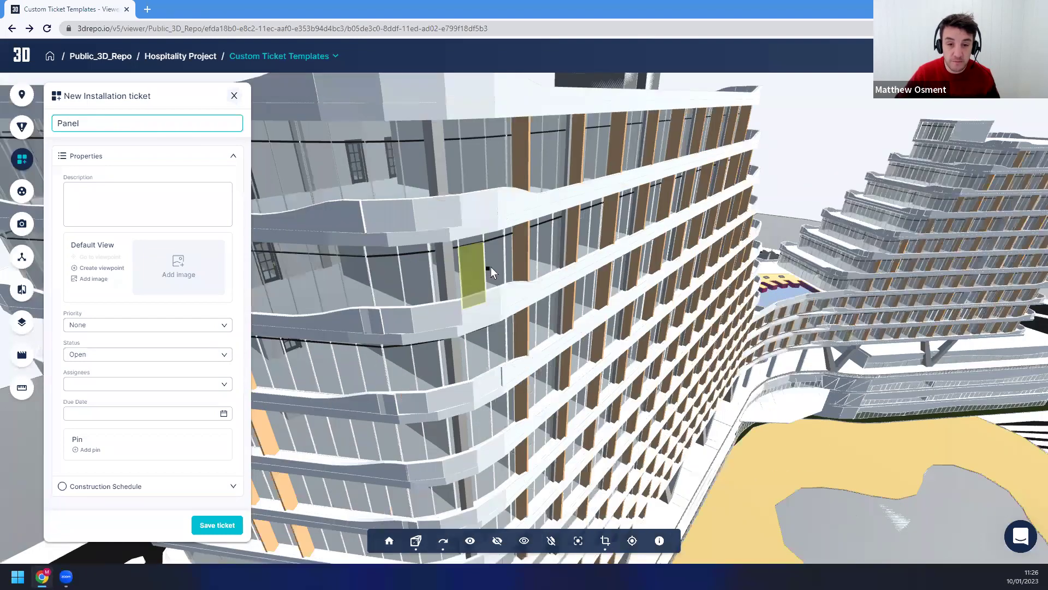
left_click(218, 526)
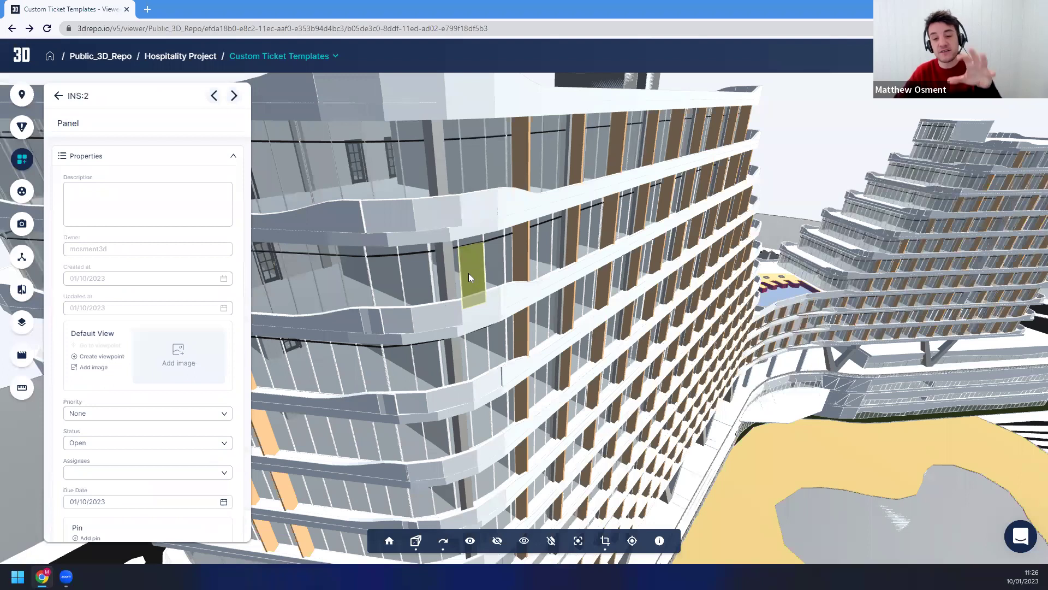
- Set the Panel ticket's construction schedule to start 01/11/2023 and finish 01/12/2023, and return to the ticket list
scroll(153, 393, "down", 1)
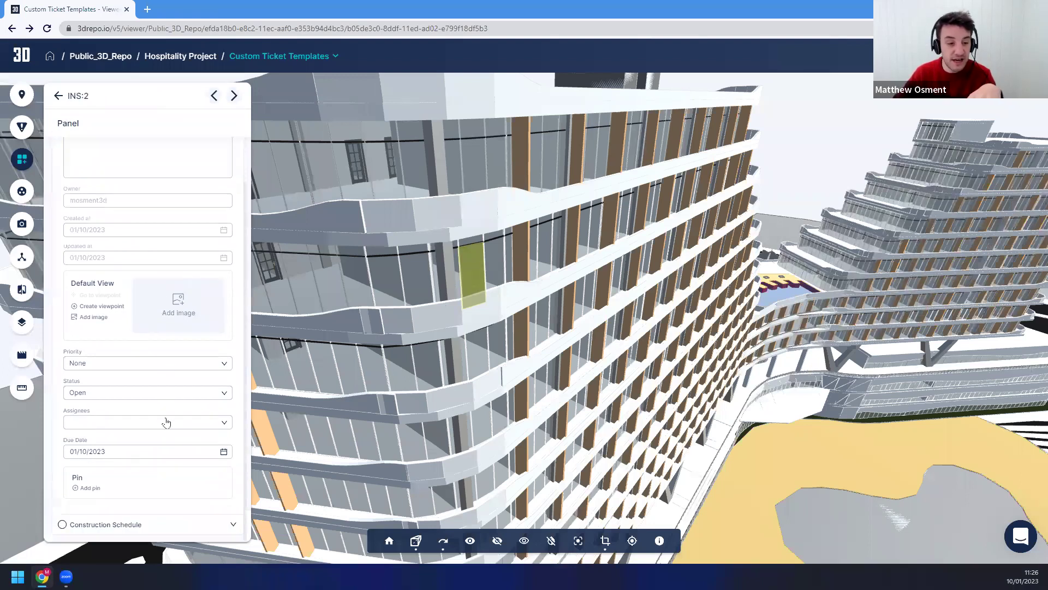
left_click(113, 526)
scroll(139, 423, "down", 5)
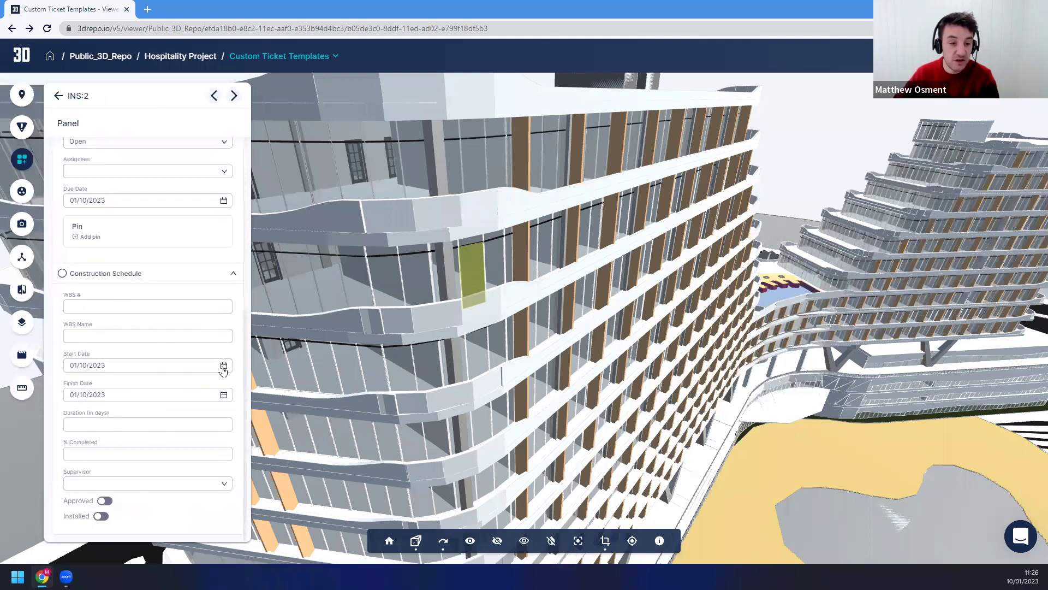
left_click(224, 365)
left_click(150, 458)
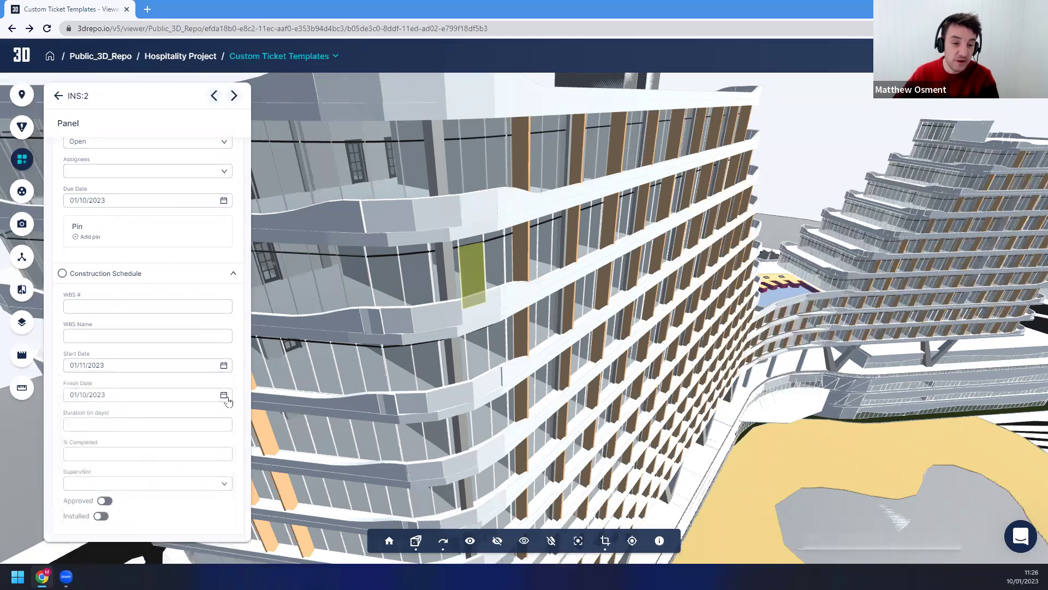
left_click(224, 395)
left_click(170, 283)
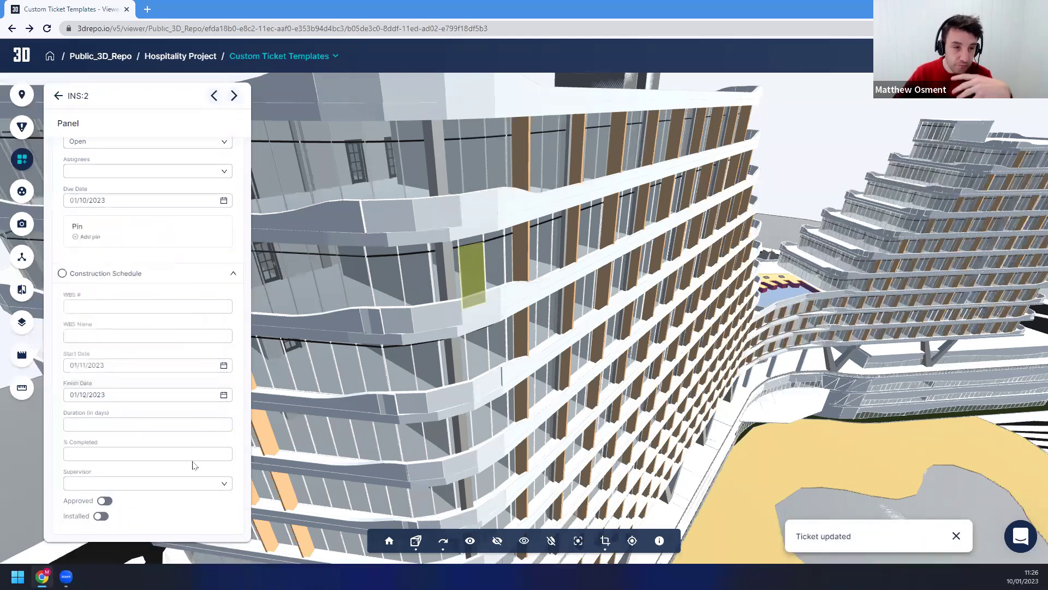
left_click(57, 96)
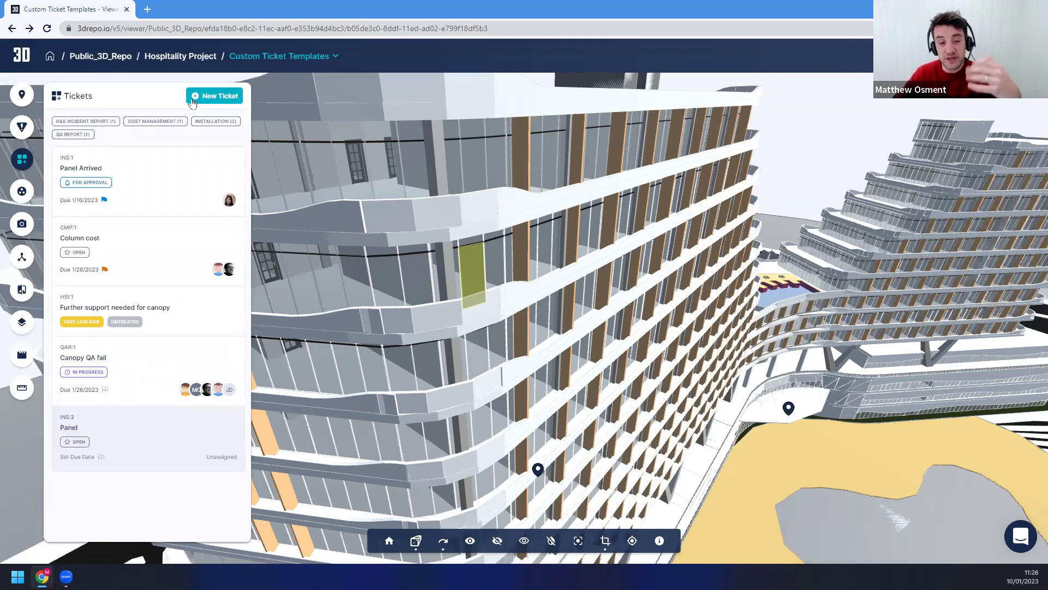
- Try the H&S Incident Report and Cost Management filters on the ticket list, and leave it filtered to Installation tickets
left_click(95, 125)
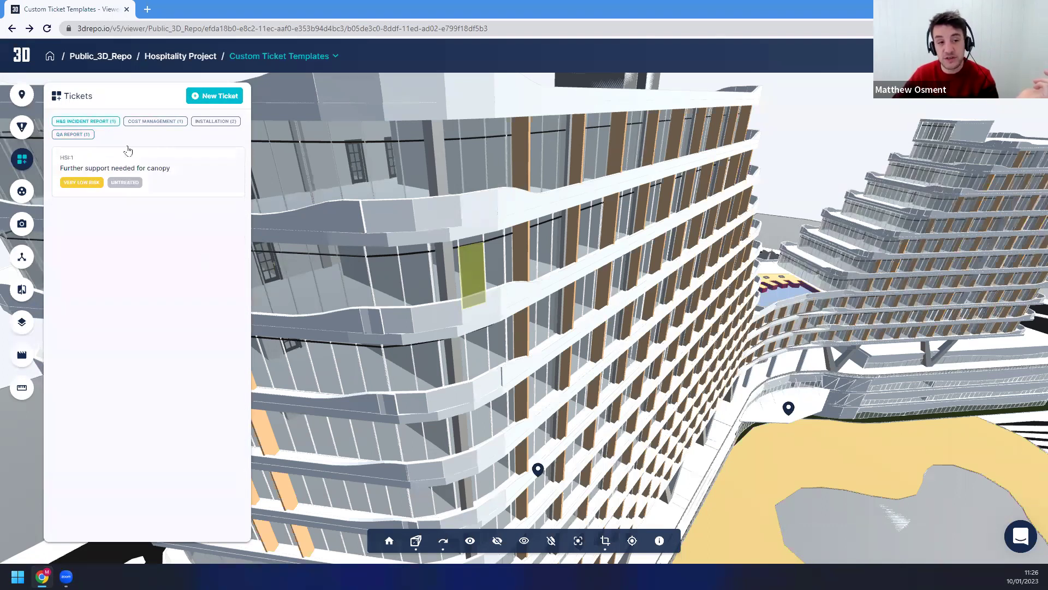
left_click(112, 122)
left_click(158, 121)
left_click(180, 121)
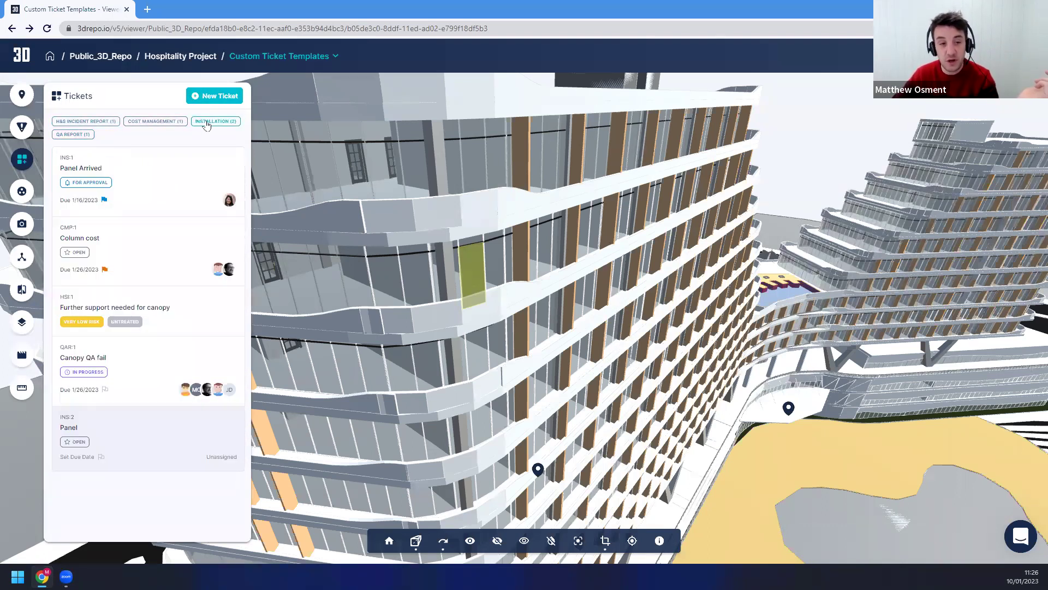
left_click(207, 123)
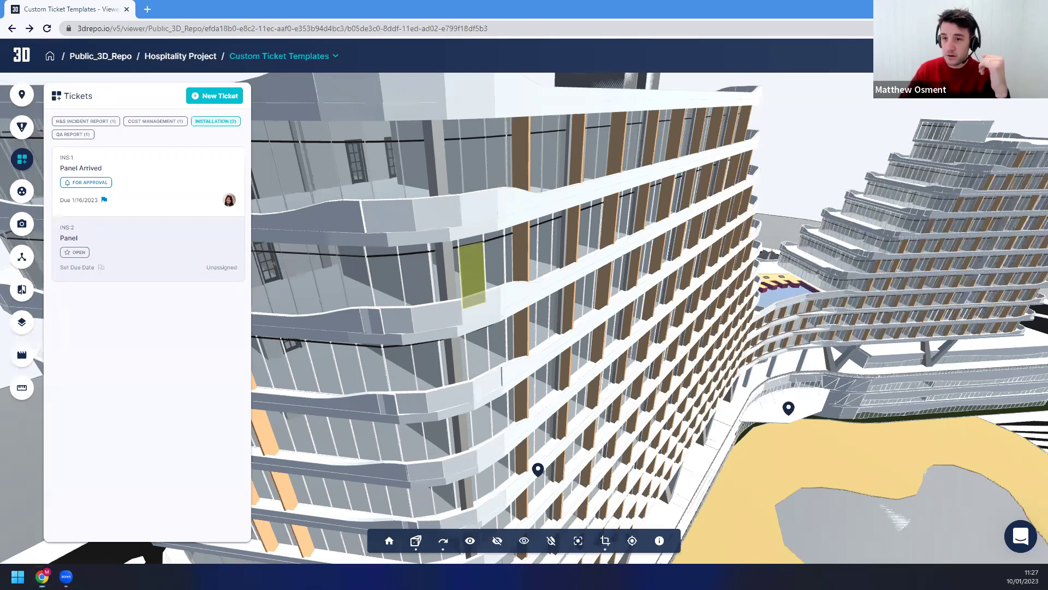
- Switch to the desktop, and find and launch PowerPoint
key("super+d")
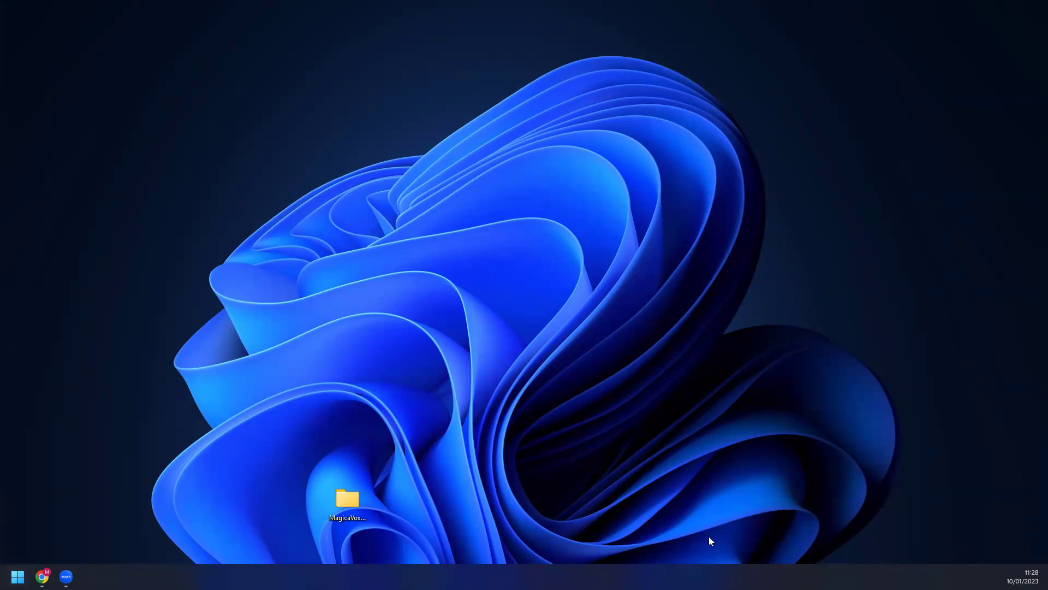
key("super")
key("super")
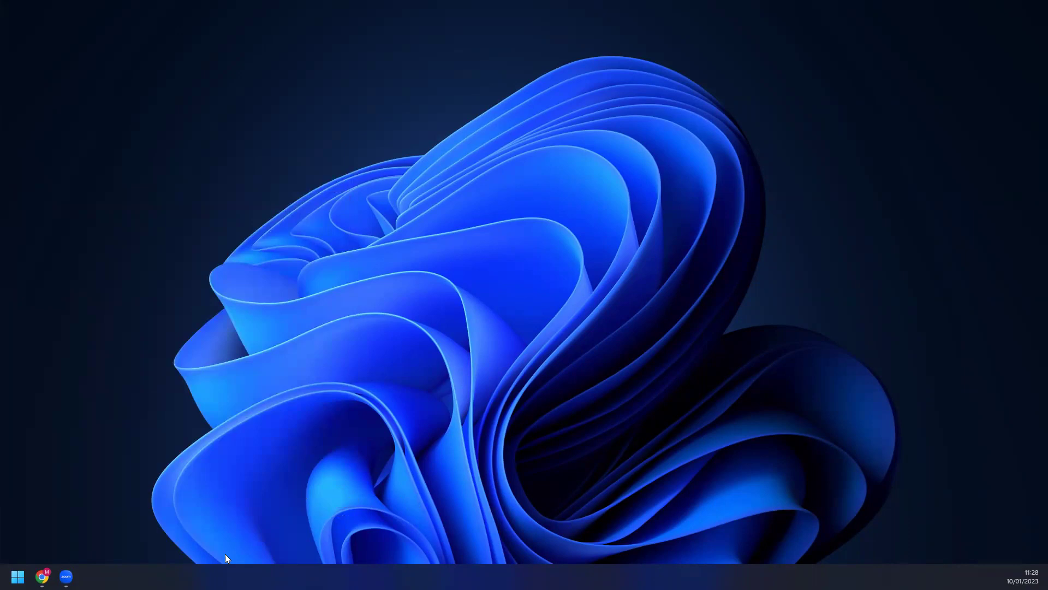
key("super")
type("power BI Desktop")
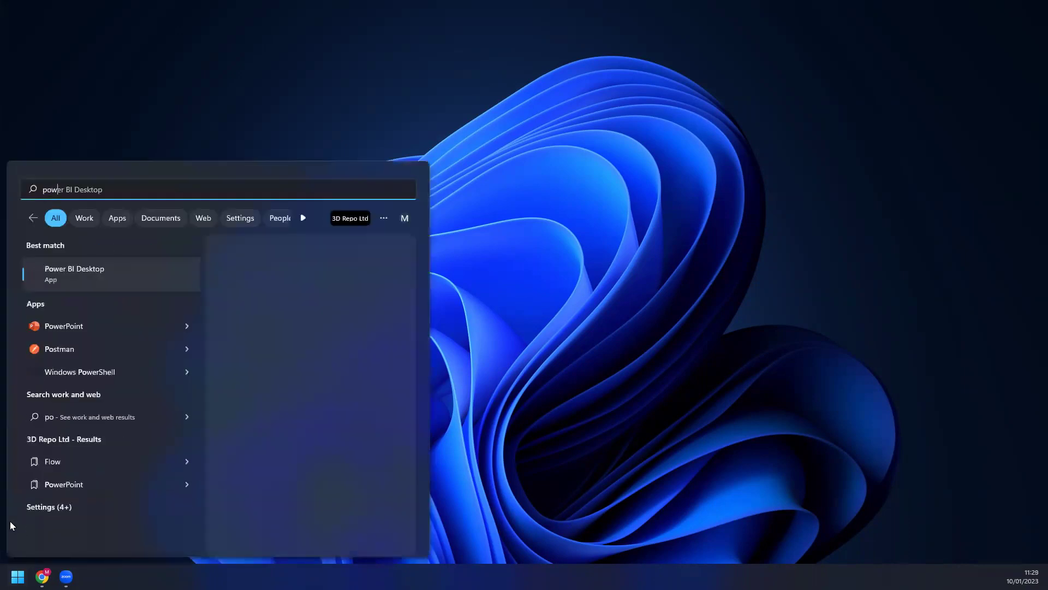
left_click(64, 325)
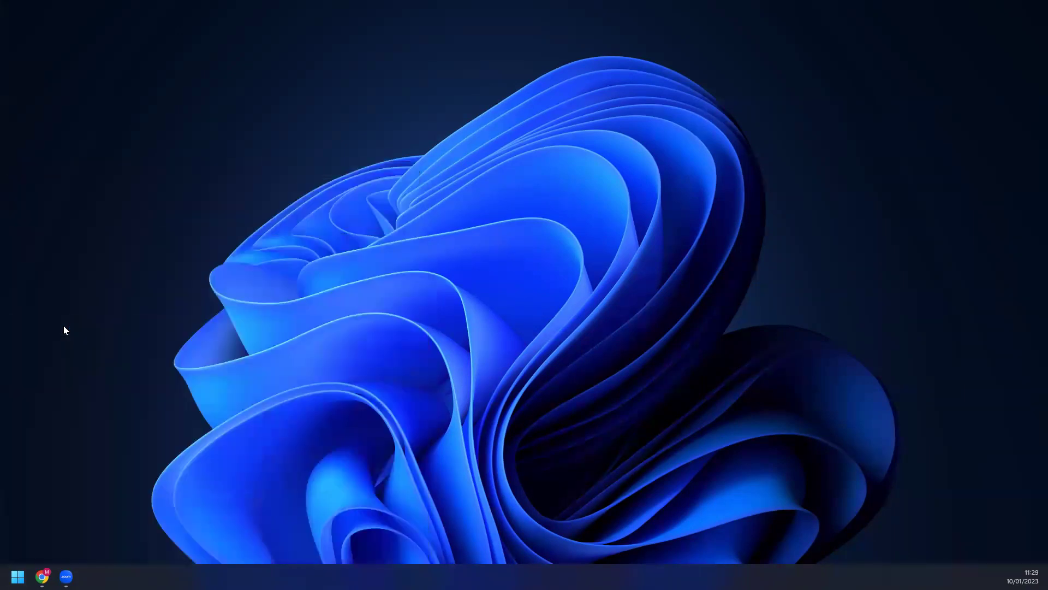